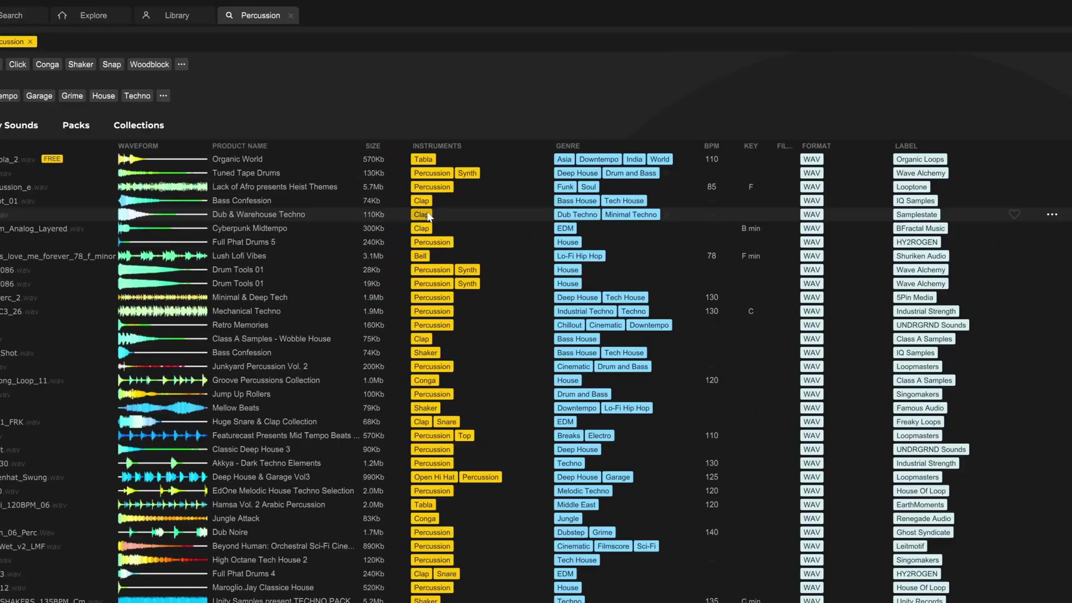
Open the Clap tag's options and the recent-searches list, landing on the Explore home page.
{"action": "left_click", "coordinate": [505, 274]}
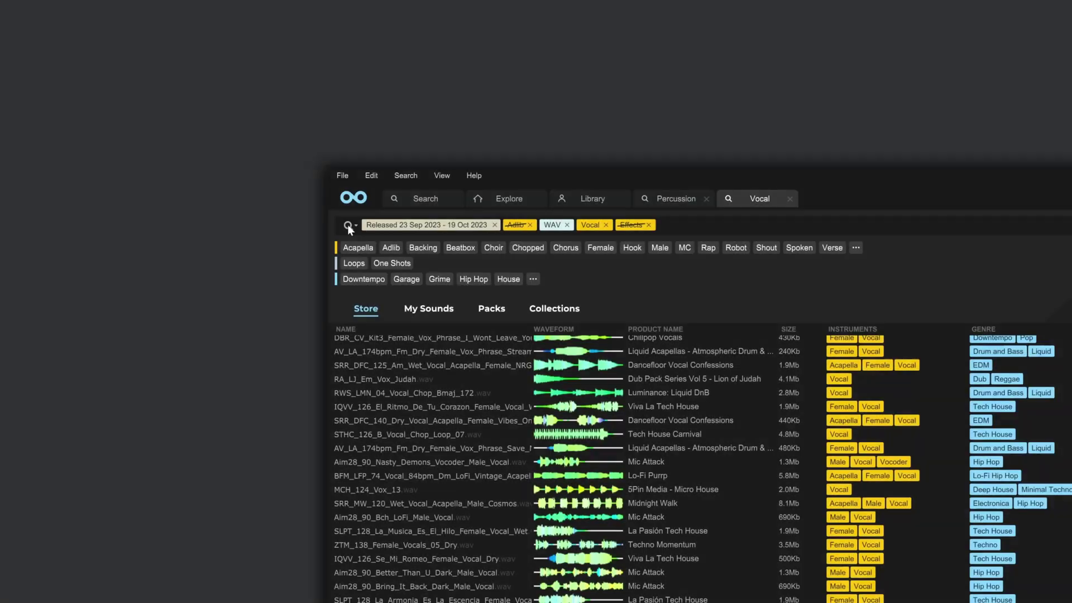
{"action": "left_click", "coordinate": [348, 225]}
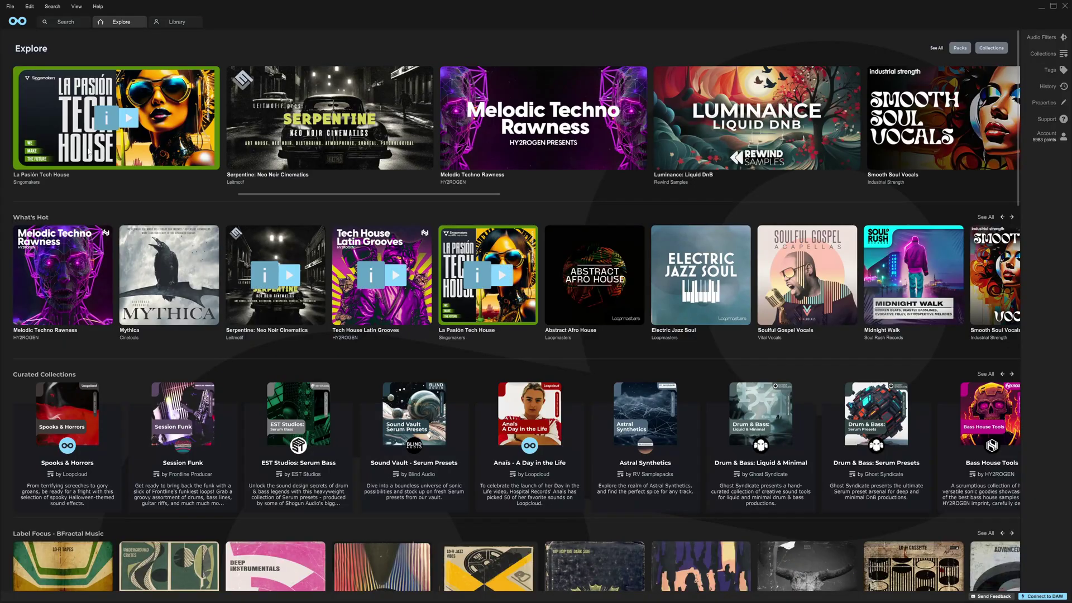
Switch to the Library and list the seven JC .lcsession files in Loopcloud Sessions.
{"action": "left_click", "coordinate": [179, 26]}
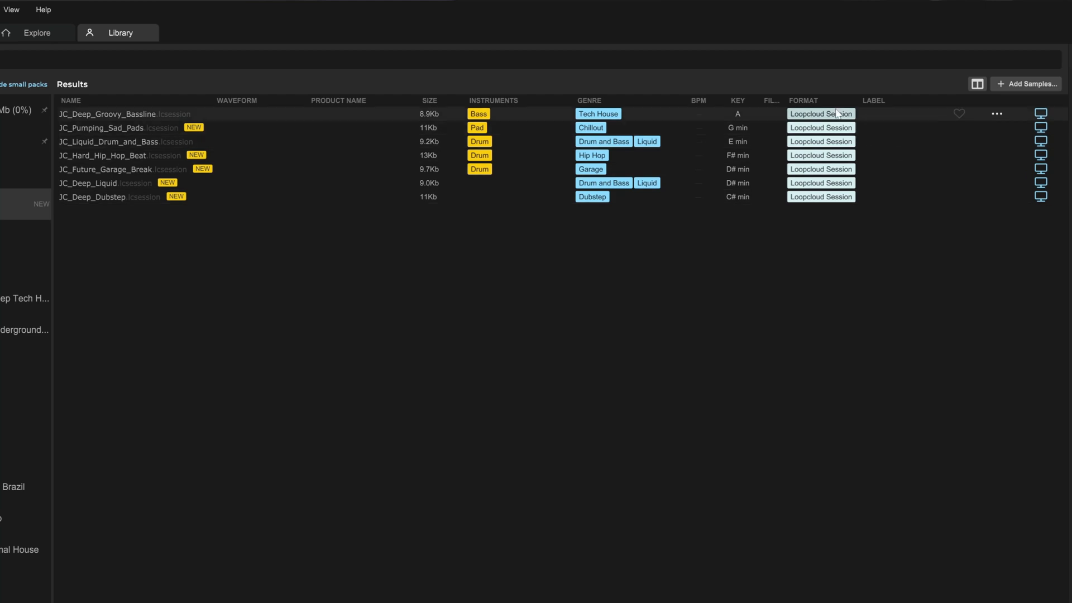
Load JC_Pumping_Sad_Pads, JC_Liquid_Drum_and_Bass, JC_Hard_Hip_Hop_Beat, then JC_Future_Garage_Break (130 BPM, D#).
{"action": "left_click", "coordinate": [144, 128]}
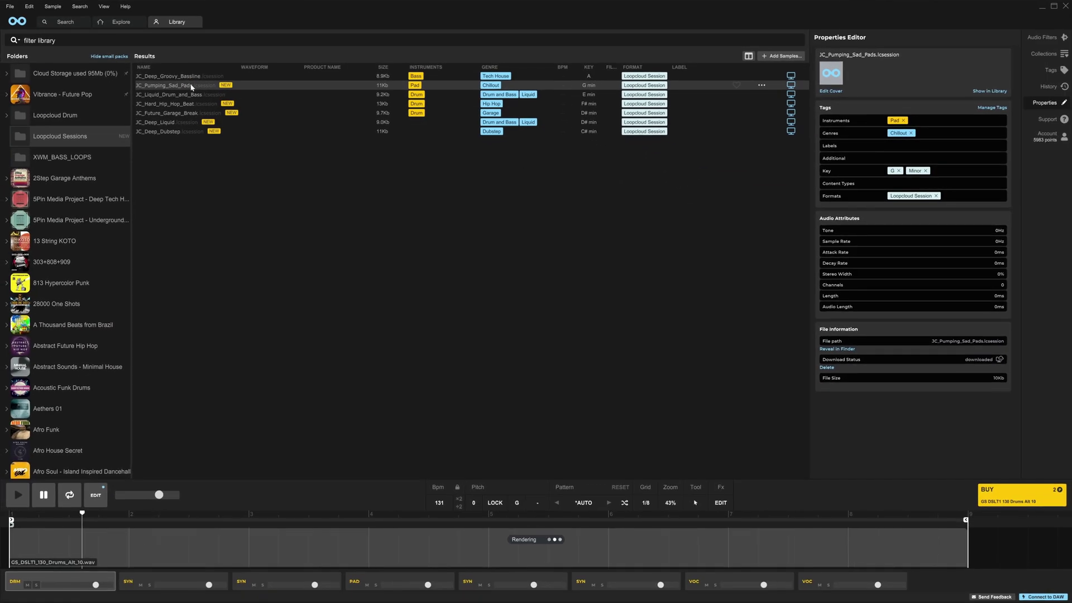
{"action": "left_click", "coordinate": [188, 95]}
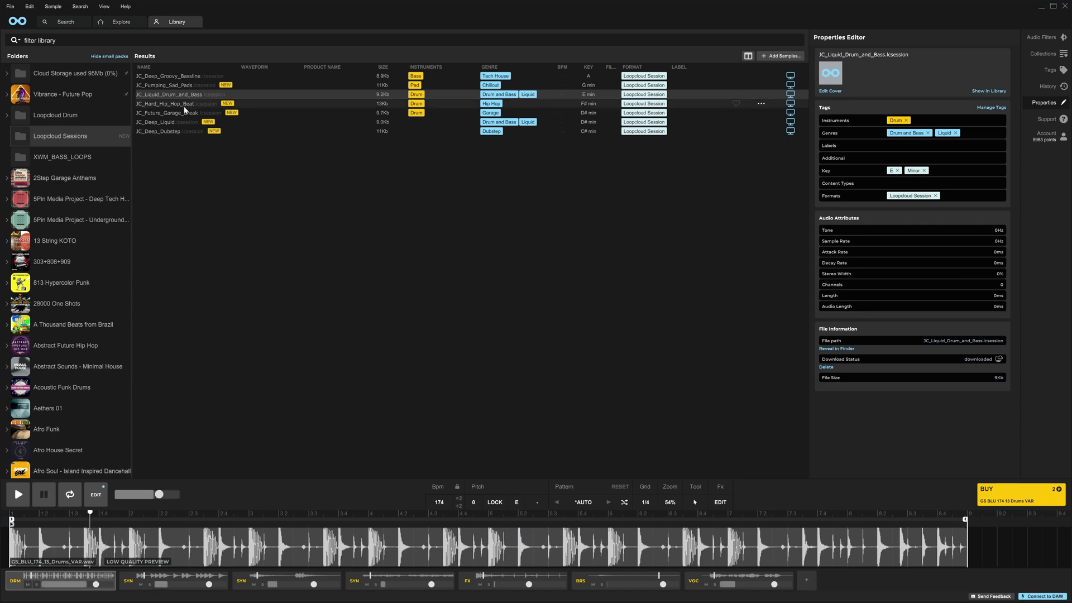
{"action": "left_click", "coordinate": [185, 105]}
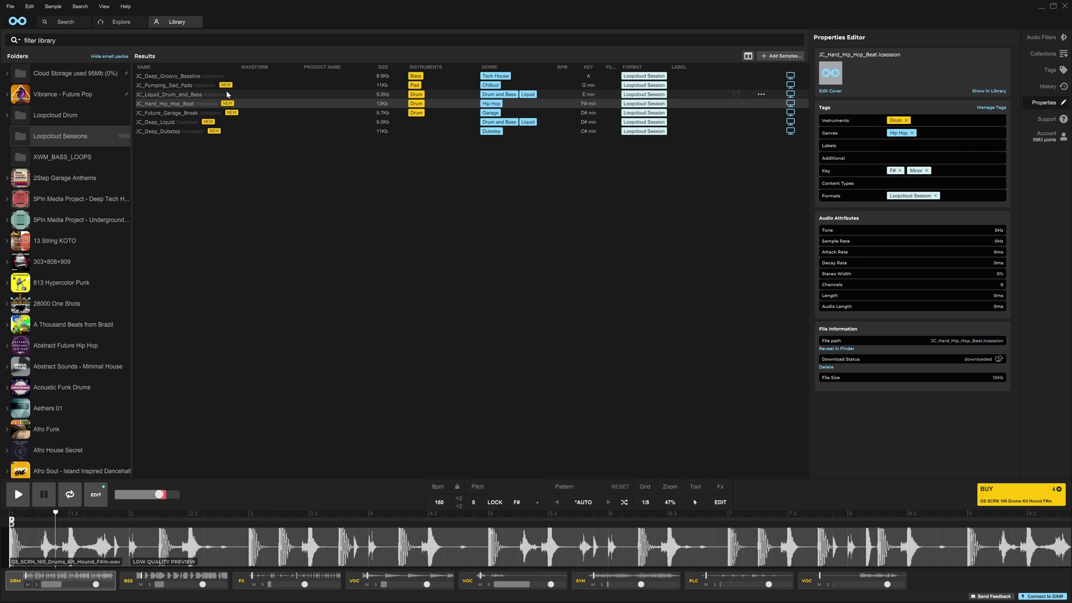
{"action": "left_click", "coordinate": [155, 114]}
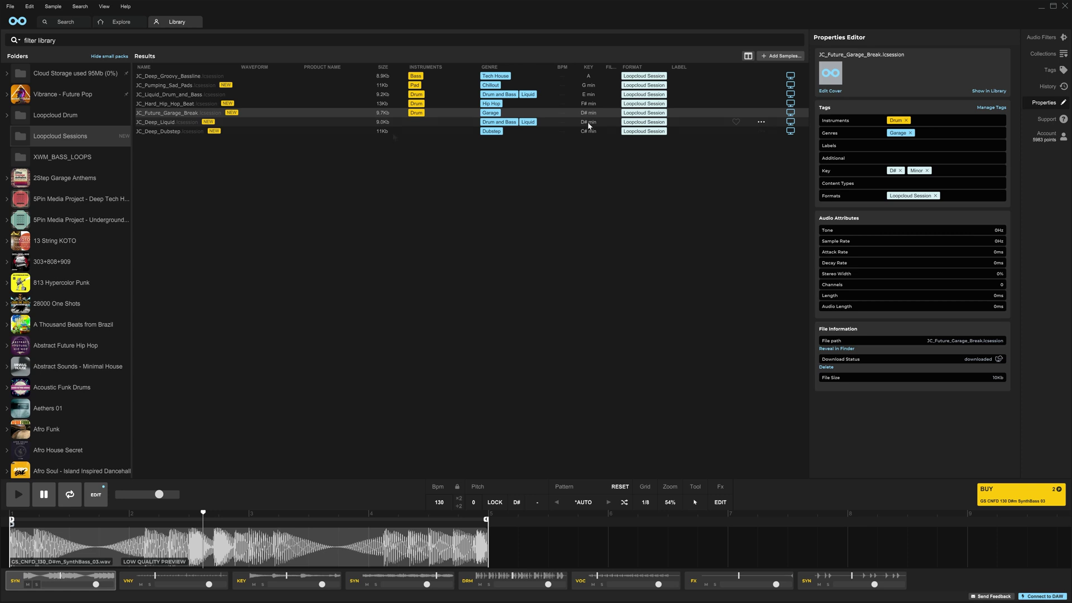
Move the Chill, D&B and Winners folders from test quik into Loopcloud Sessions, then restore Loopcloud.
{"action": "left_click", "coordinate": [1041, 9]}
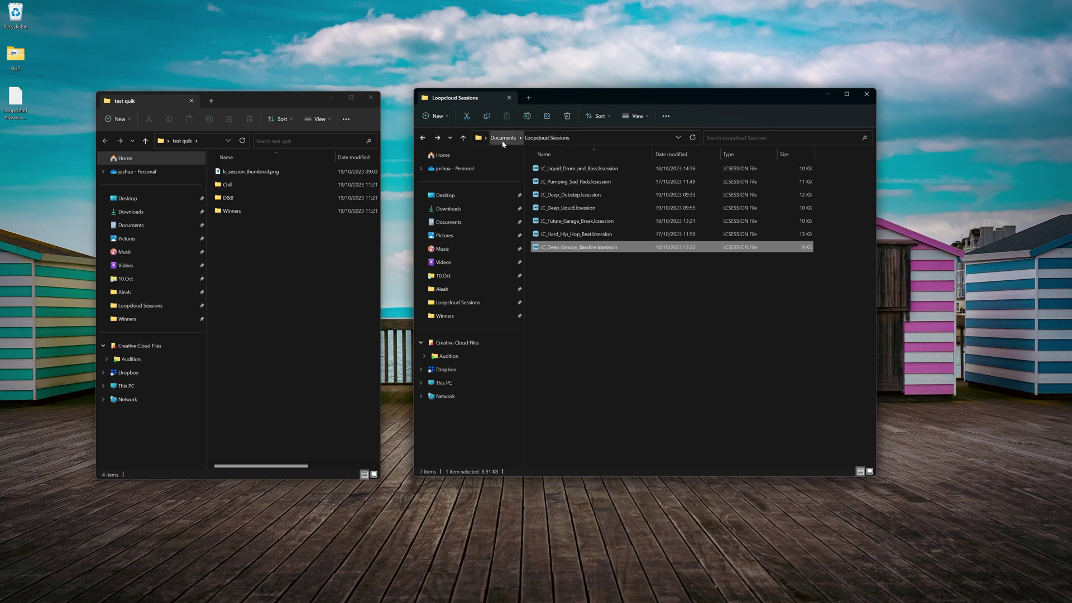
{"action": "left_click_drag", "start_coordinate": [251, 180], "coordinate": [288, 238]}
{"action": "left_click_drag", "start_coordinate": [262, 198], "coordinate": [588, 286]}
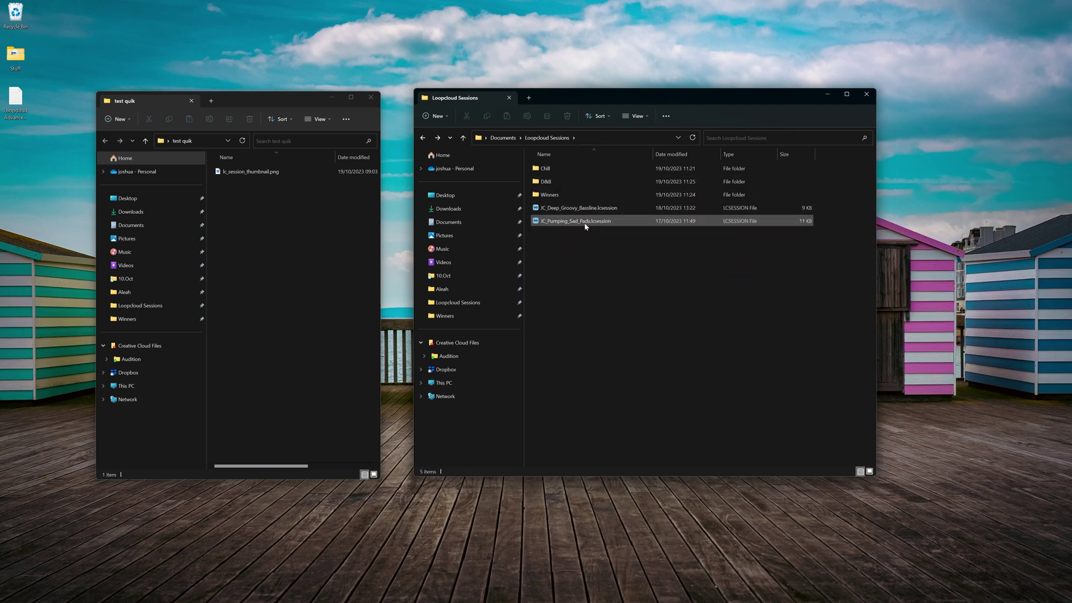
{"action": "left_click", "coordinate": [127, 597]}
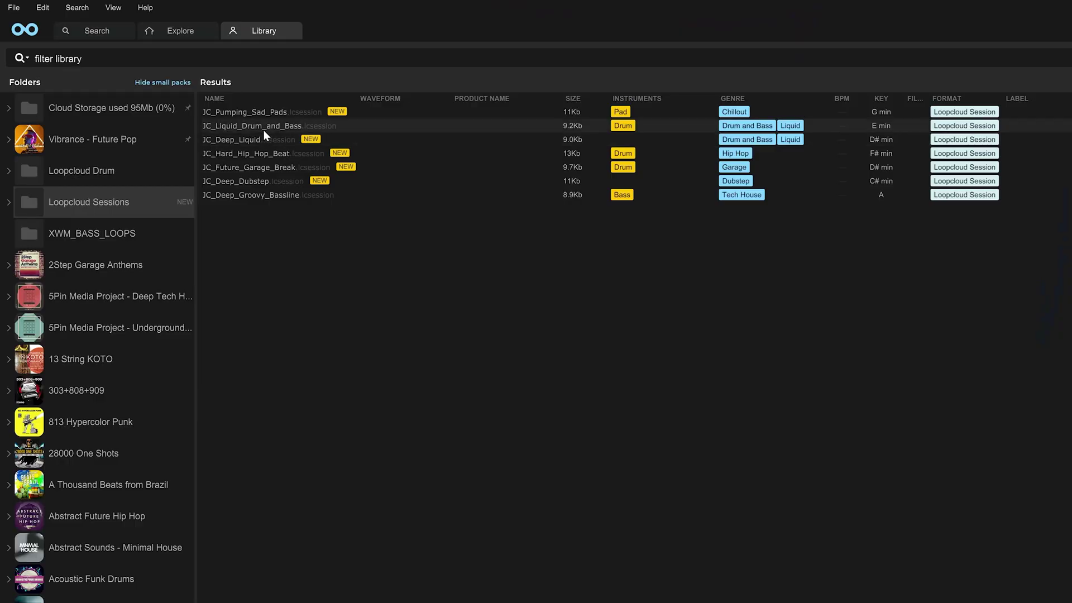
Expand Loopcloud Sessions and show Winners' sessions: JC_Hard_Hip_Hop_Beat, JC_Future_Garage_Break, JC_Deep_Dubstep.
{"action": "left_click", "coordinate": [8, 202]}
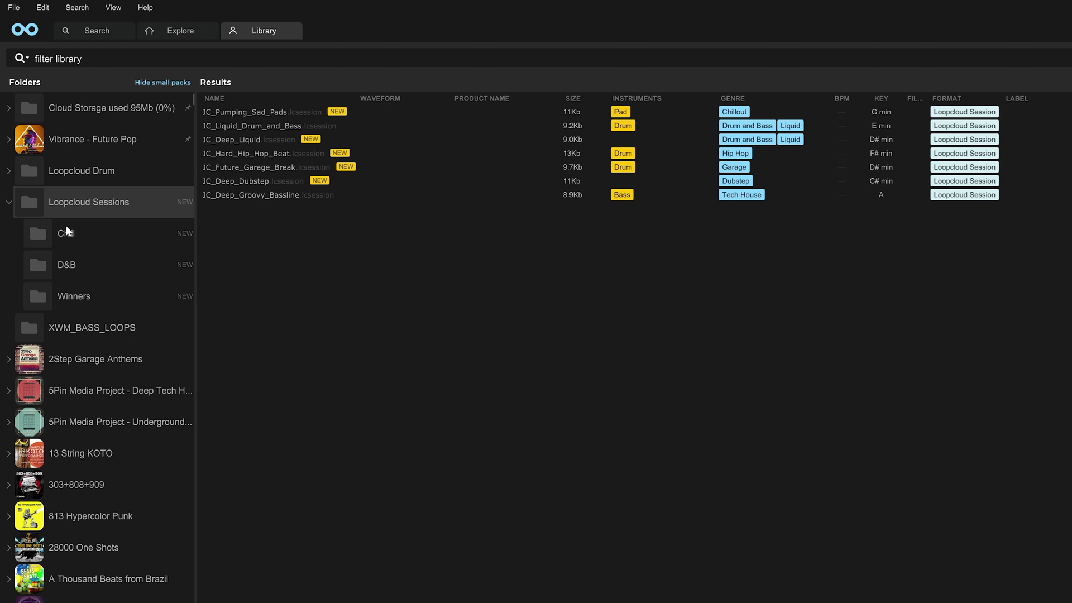
{"action": "left_click", "coordinate": [126, 299]}
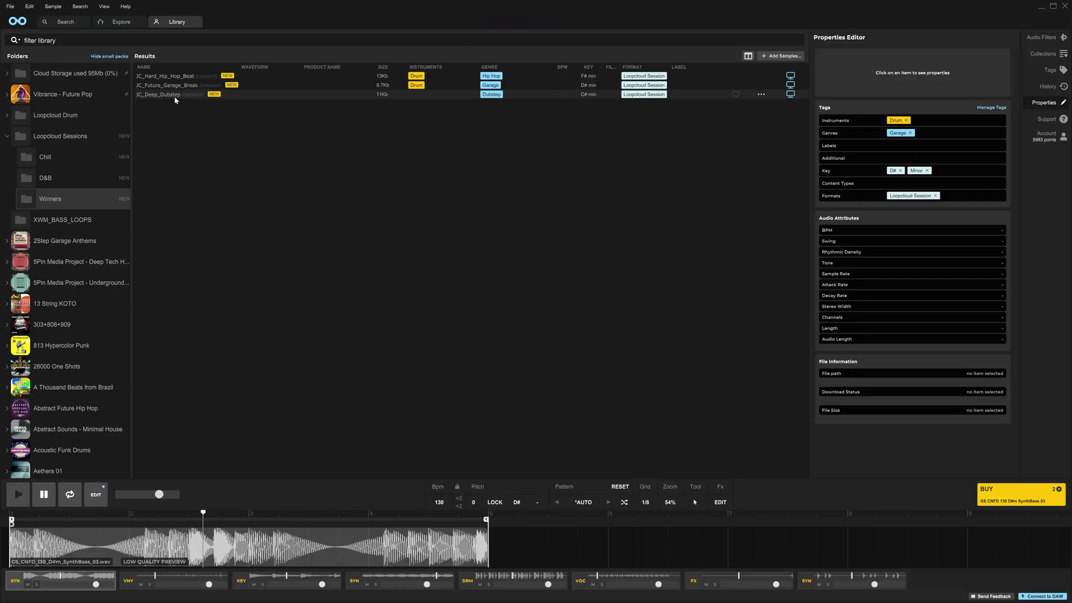
Minimize Loopcloud and drag lc_session_thumbnail.png from test quik into the Winners folder.
{"action": "left_click", "coordinate": [1040, 6]}
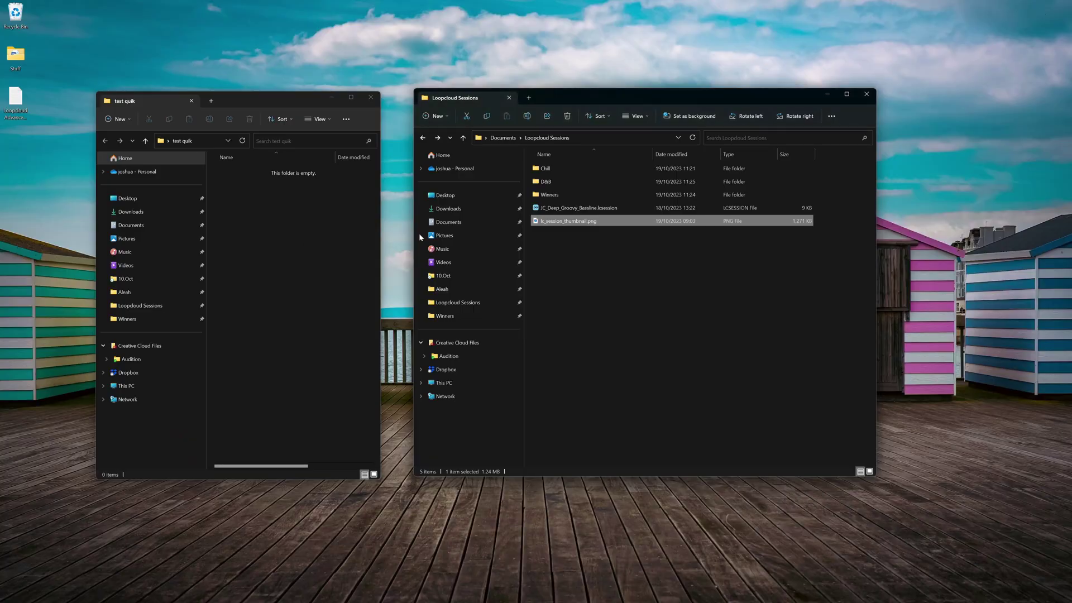
{"action": "left_click_drag", "start_coordinate": [584, 217], "coordinate": [571, 198]}
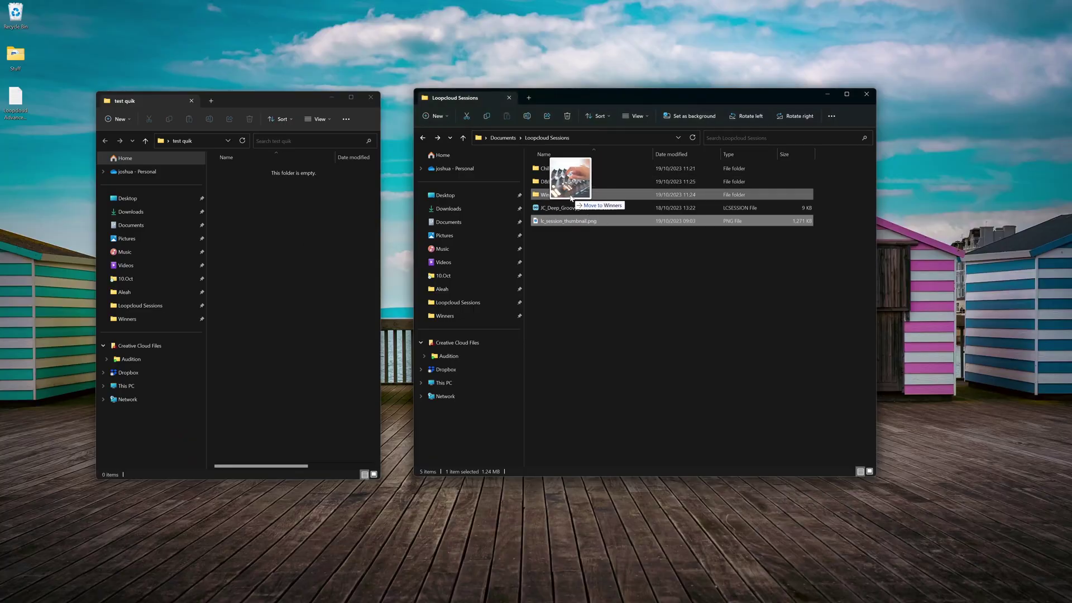
Restore Loopcloud and list Loopcloud Sessions, showing seven sessions plus lc_session_thumbnail.png.
{"action": "mouse_move", "coordinate": [161, 594]}
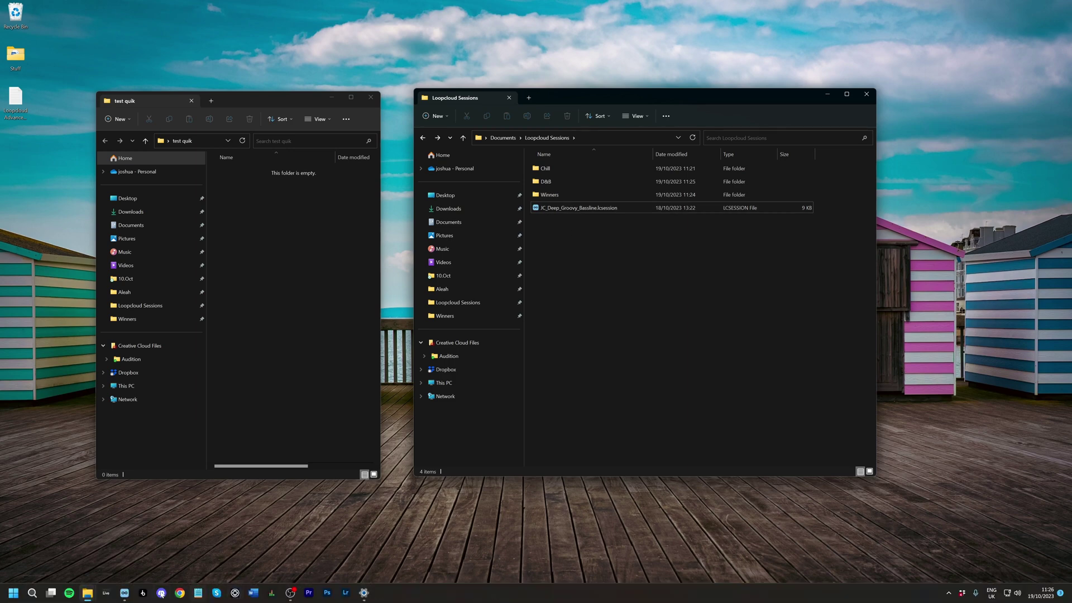
{"action": "left_click", "coordinate": [124, 593]}
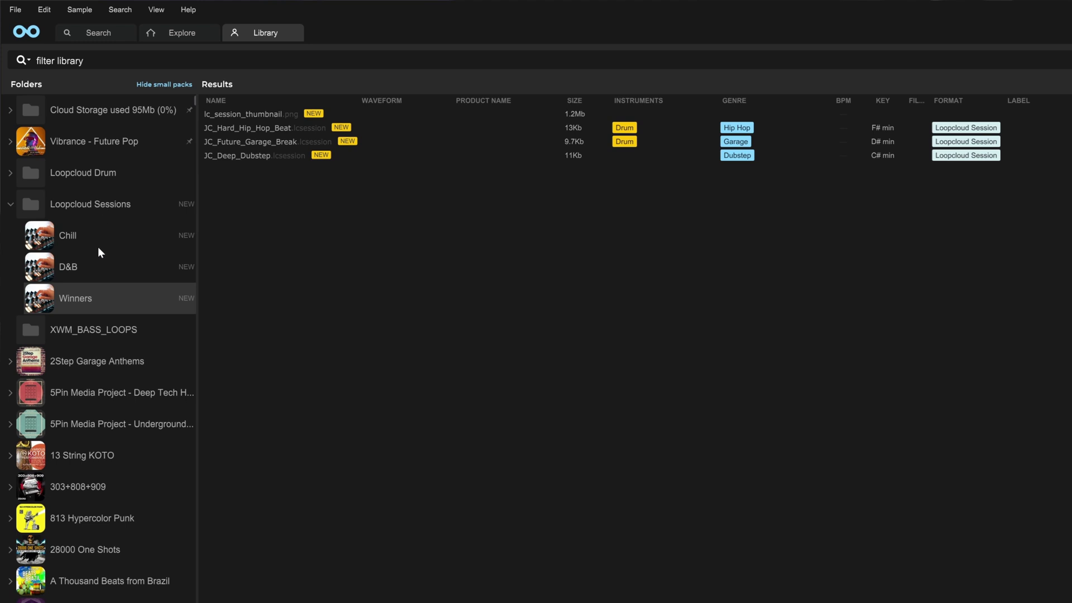
{"action": "left_click", "coordinate": [43, 205]}
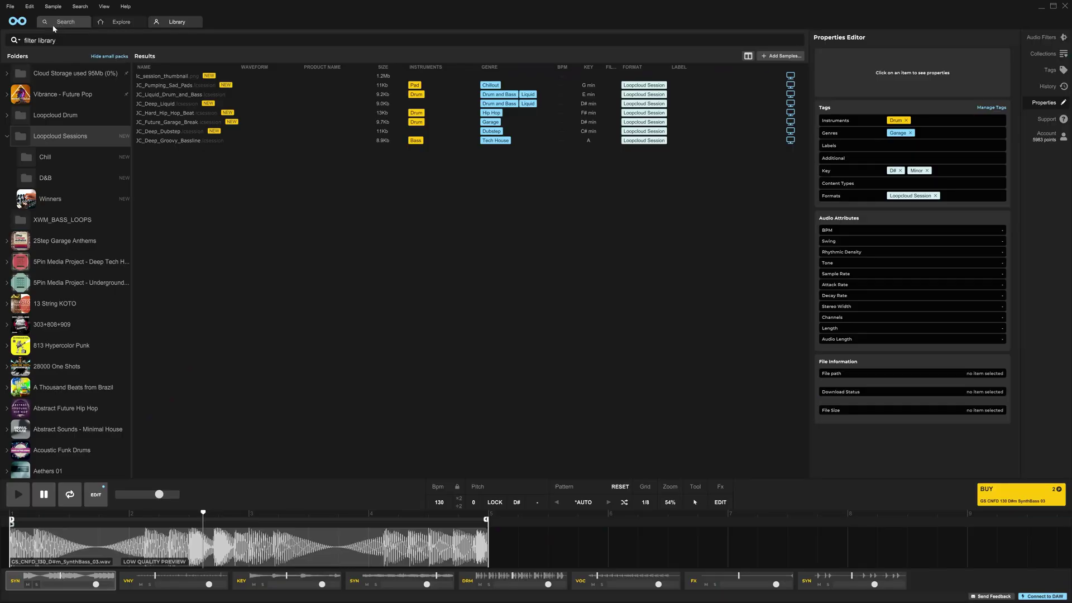
Search Percussion sounds with the Clap tag excluded, narrowing Store results to 276,080.
{"action": "left_click", "coordinate": [54, 25]}
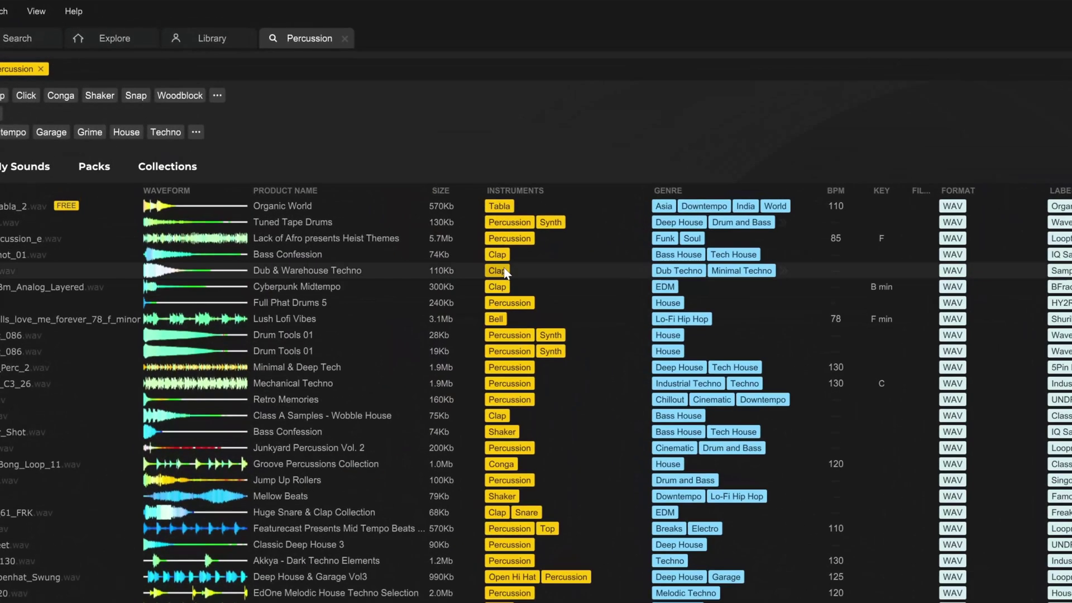
{"action": "left_click", "coordinate": [345, 155]}
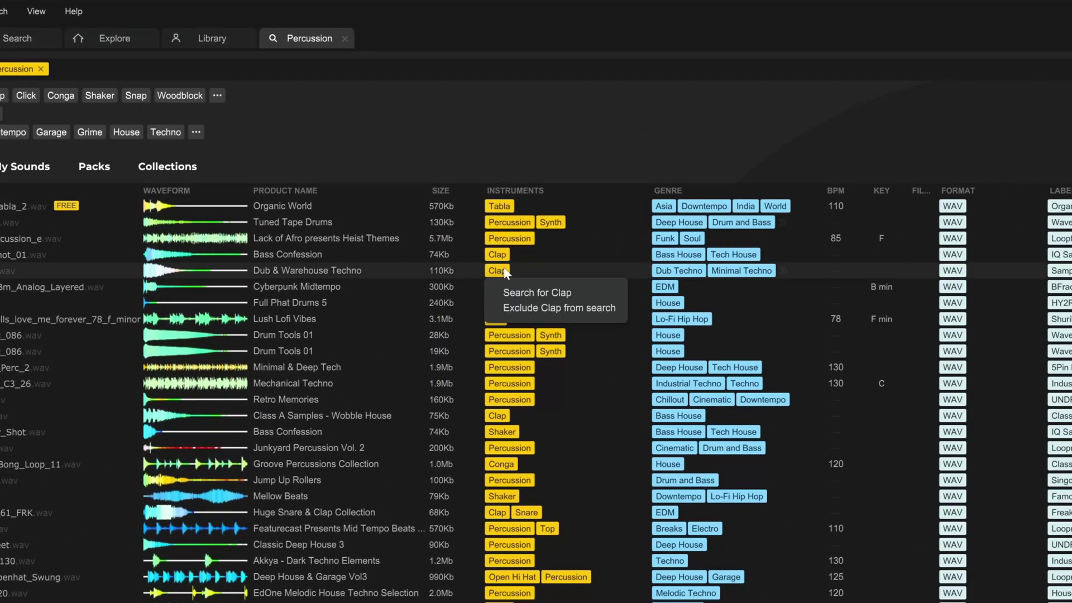
{"action": "left_click", "coordinate": [536, 308]}
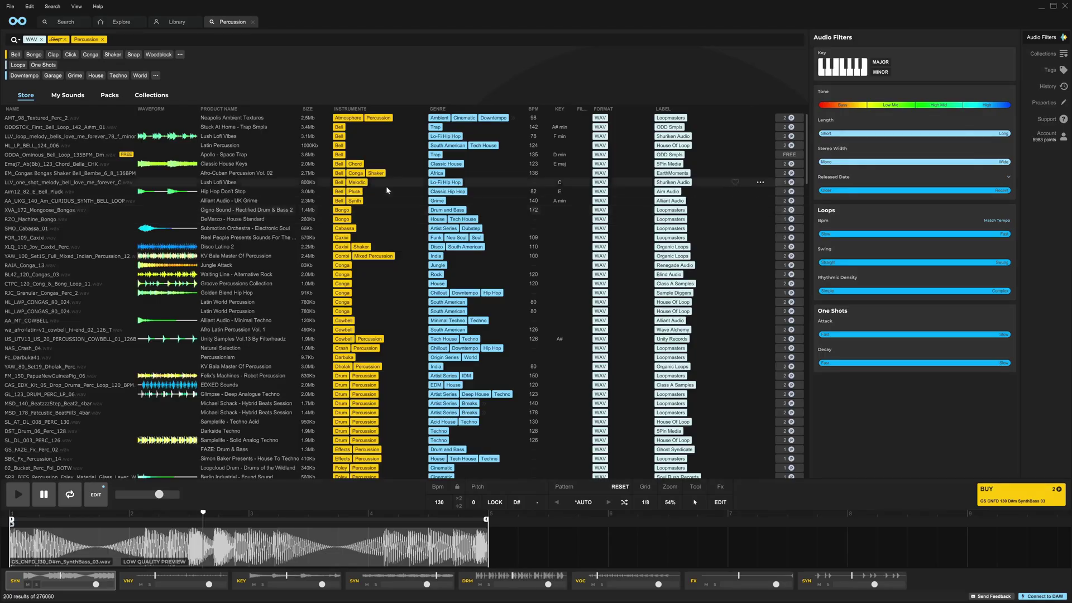
Open a new Vocal search tab listing WAV vocal sounds from the Store.
{"action": "scroll", "coordinate": [385, 235], "scroll_direction": "down", "scroll_amount": 10}
{"action": "scroll", "coordinate": [378, 286], "scroll_direction": "down", "scroll_amount": 15}
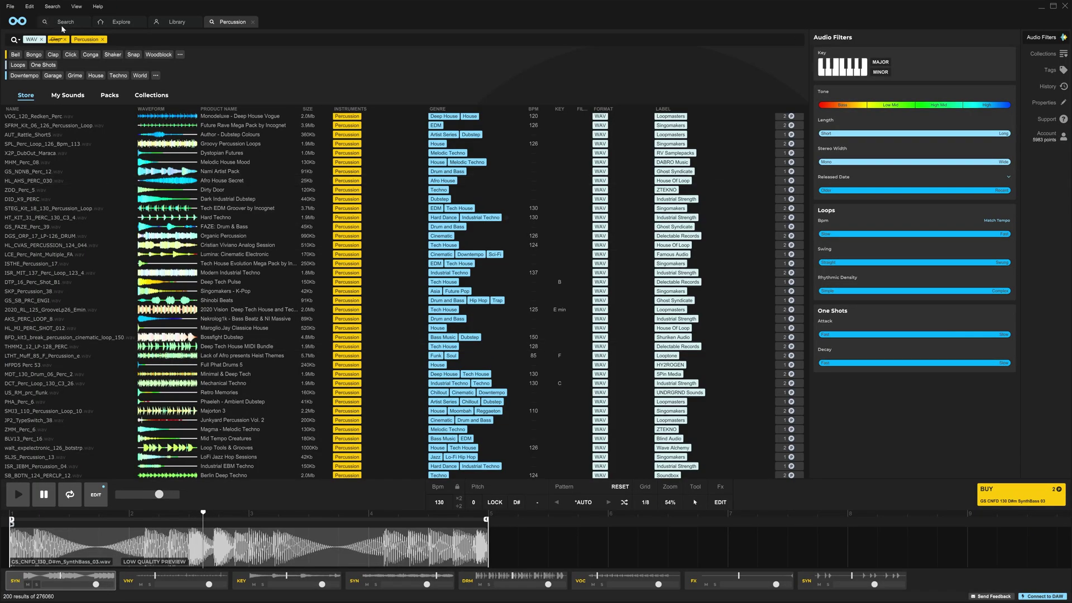
{"action": "left_click", "coordinate": [62, 25]}
{"action": "left_click", "coordinate": [614, 315]}
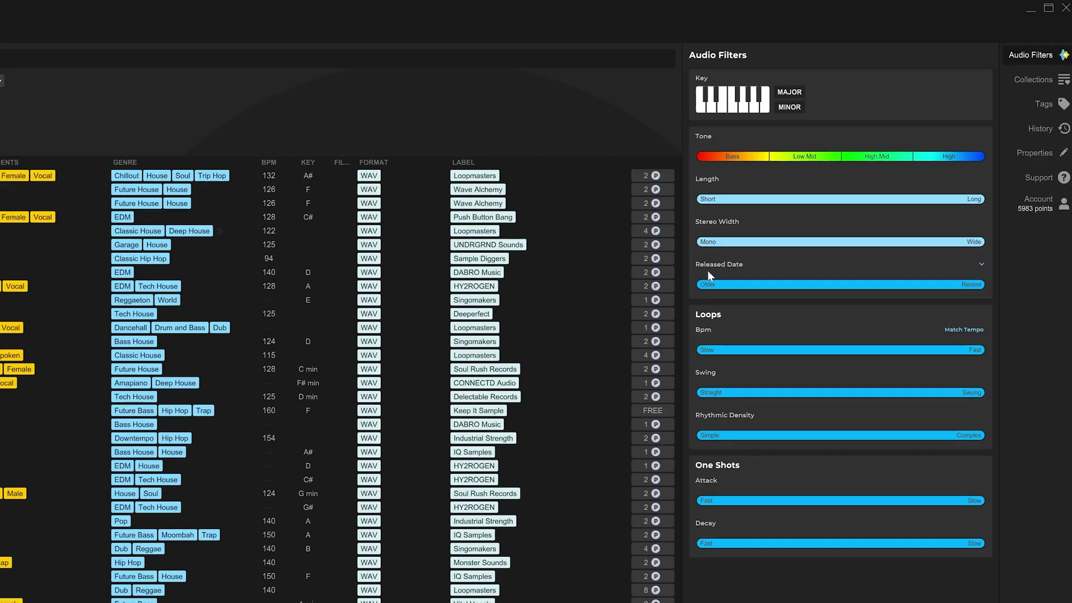
Set the Released Date filter to start at 23 Sep 2023, leaving 2,012 vocal results.
{"action": "mouse_move", "coordinate": [706, 274]}
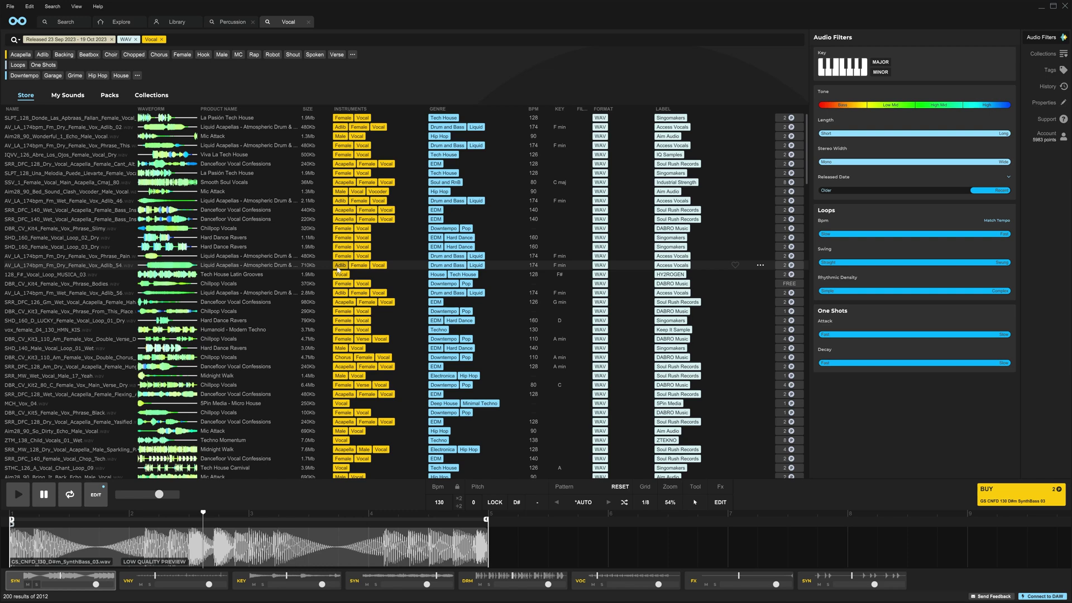
Exclude the Adlib tag from the vocal results so it shows as a struck-out filter chip.
{"action": "left_click", "coordinate": [374, 287]}
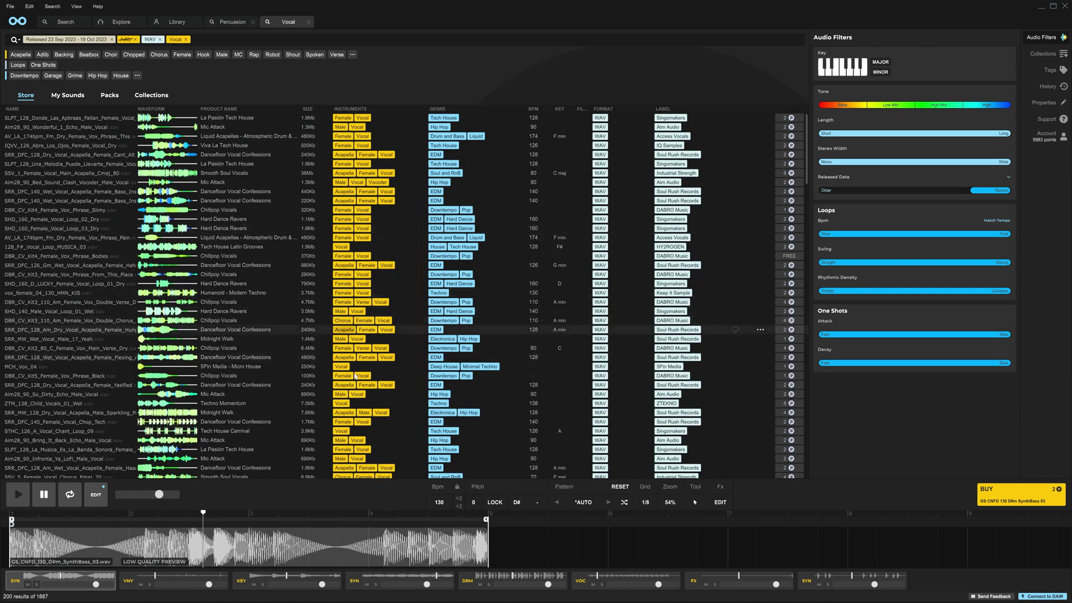
{"action": "scroll", "coordinate": [355, 377], "scroll_direction": "down", "scroll_amount": 15}
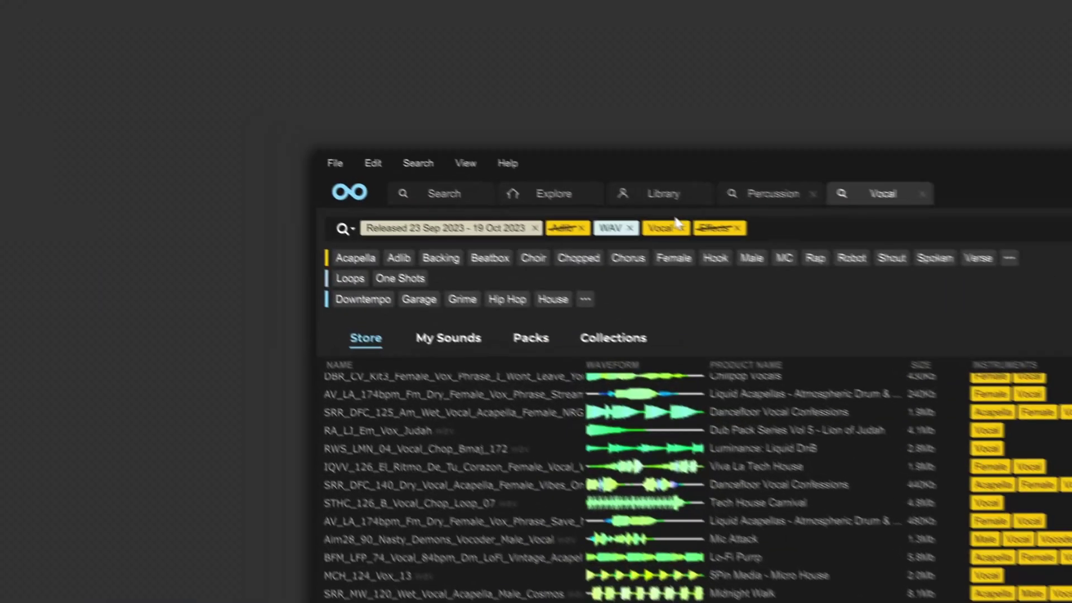
Save the current Vocal search, close its tab, then reopen it from Recent Searches on the Search page.
{"action": "left_click", "coordinate": [354, 232]}
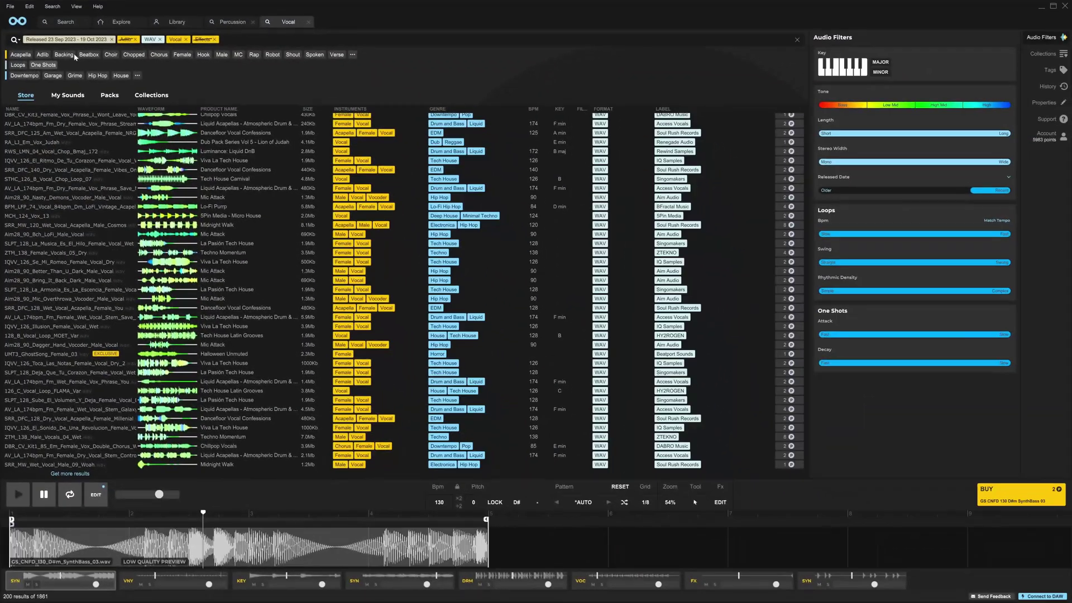
{"action": "left_click", "coordinate": [308, 23]}
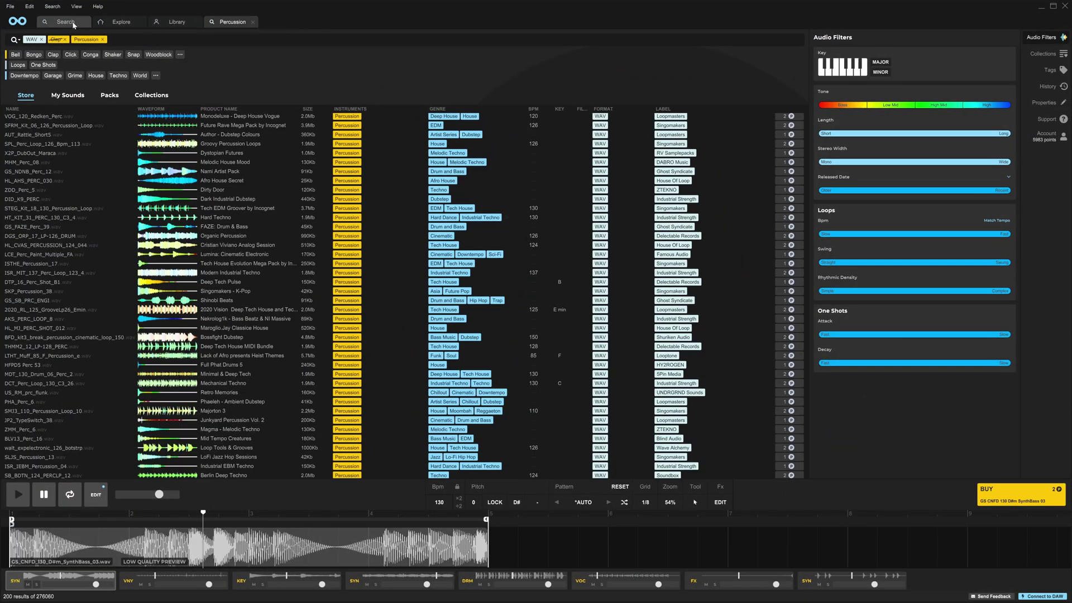
{"action": "left_click", "coordinate": [52, 22]}
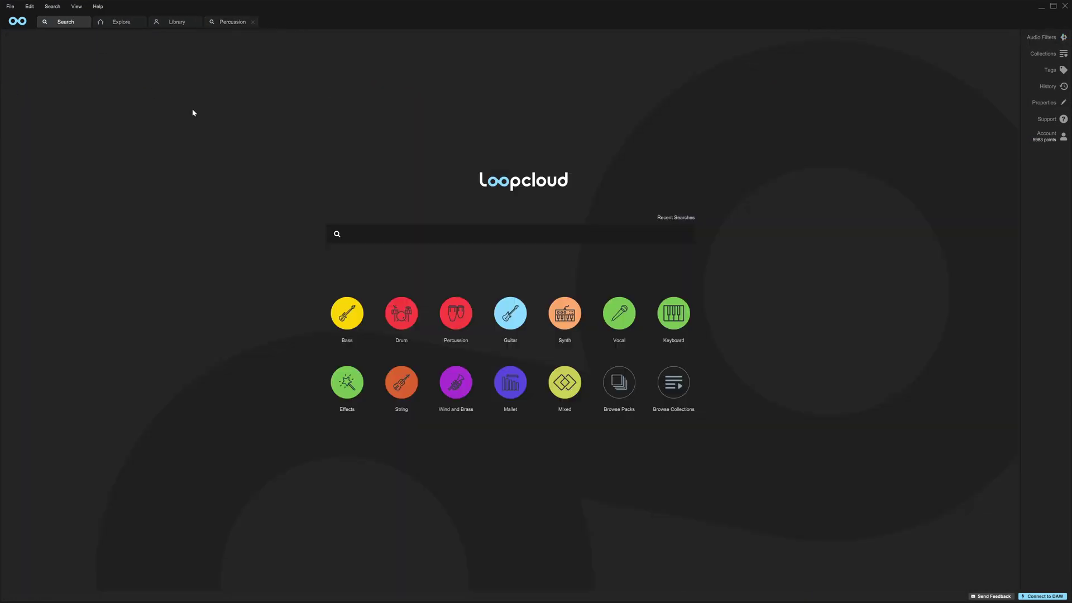
{"action": "left_click", "coordinate": [664, 218]}
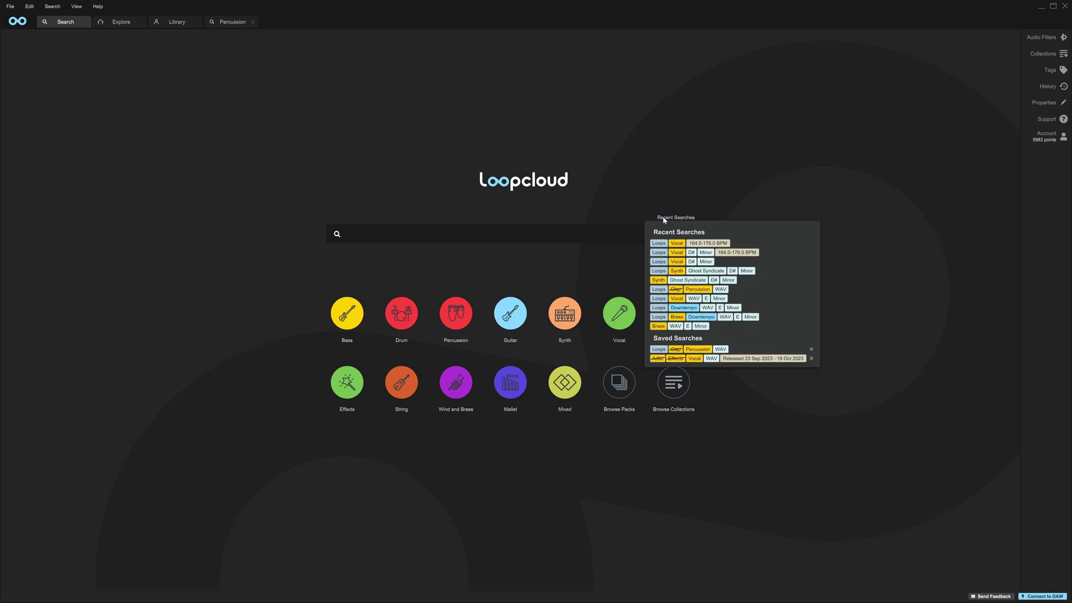
{"action": "left_click", "coordinate": [753, 359]}
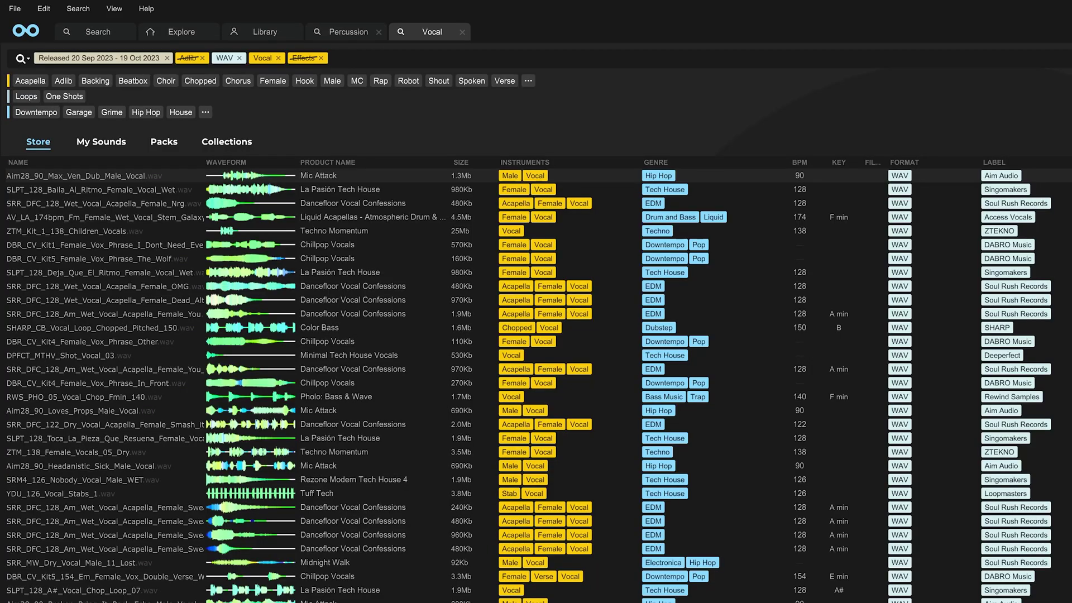
Remove the Effects, Vocal and WAV filter chips from the reopened search.
{"action": "left_click", "coordinate": [322, 58]}
{"action": "left_click", "coordinate": [278, 58]}
{"action": "left_click", "coordinate": [239, 58]}
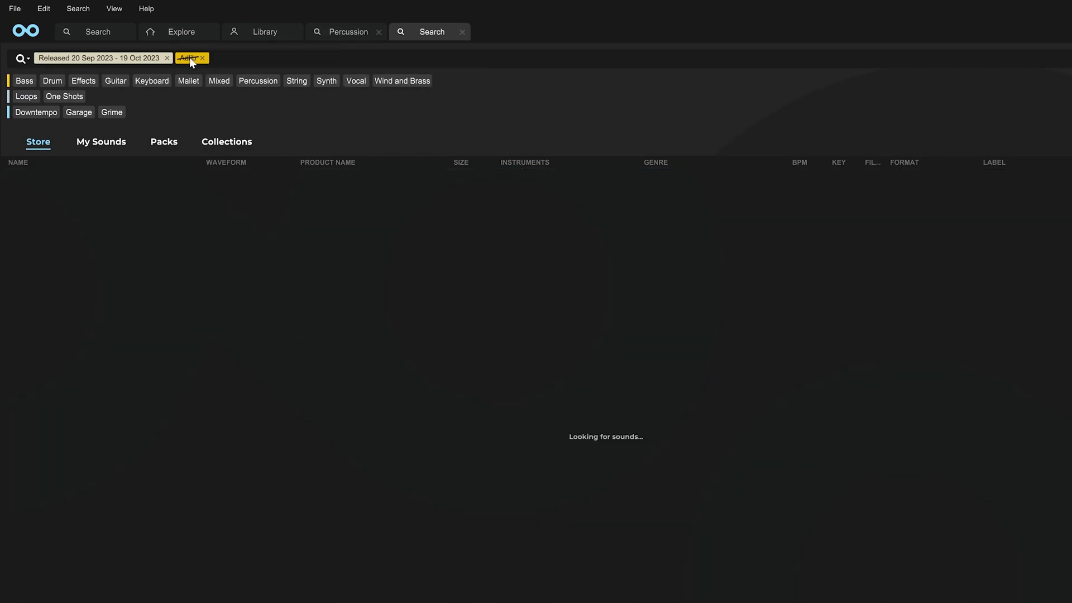
Apply the saved search in the Library, then go back to the Search home page.
{"action": "left_click", "coordinate": [259, 32]}
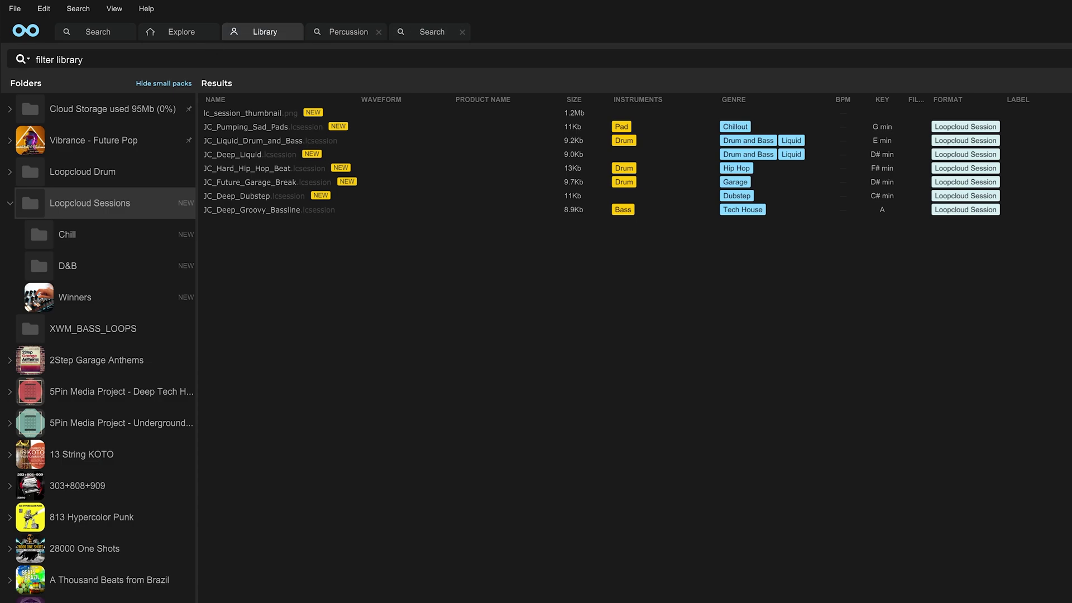
{"action": "left_click", "coordinate": [22, 61]}
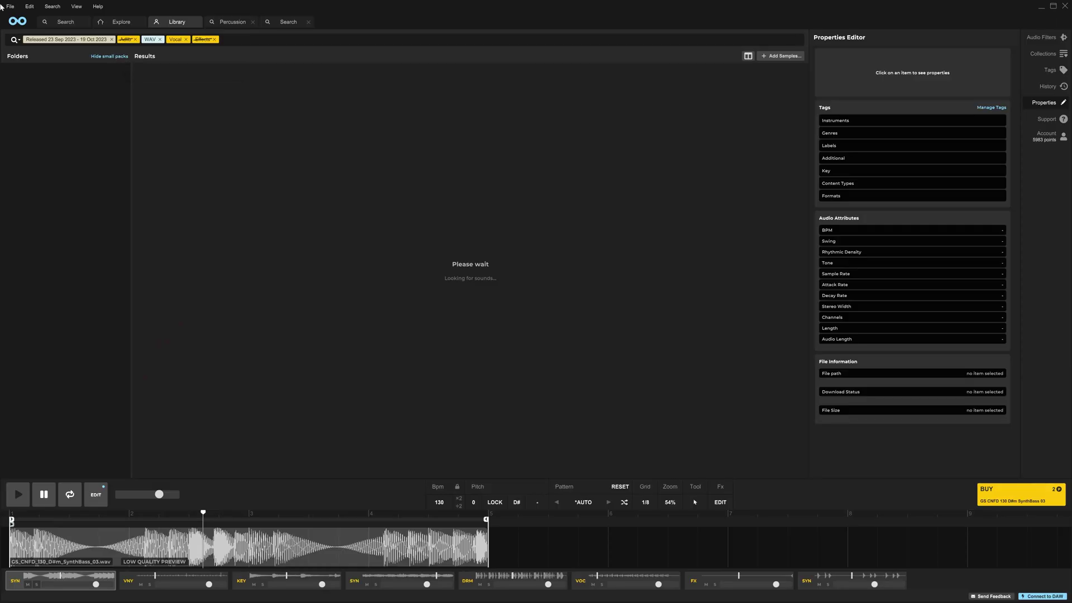
{"action": "left_click", "coordinate": [59, 25]}
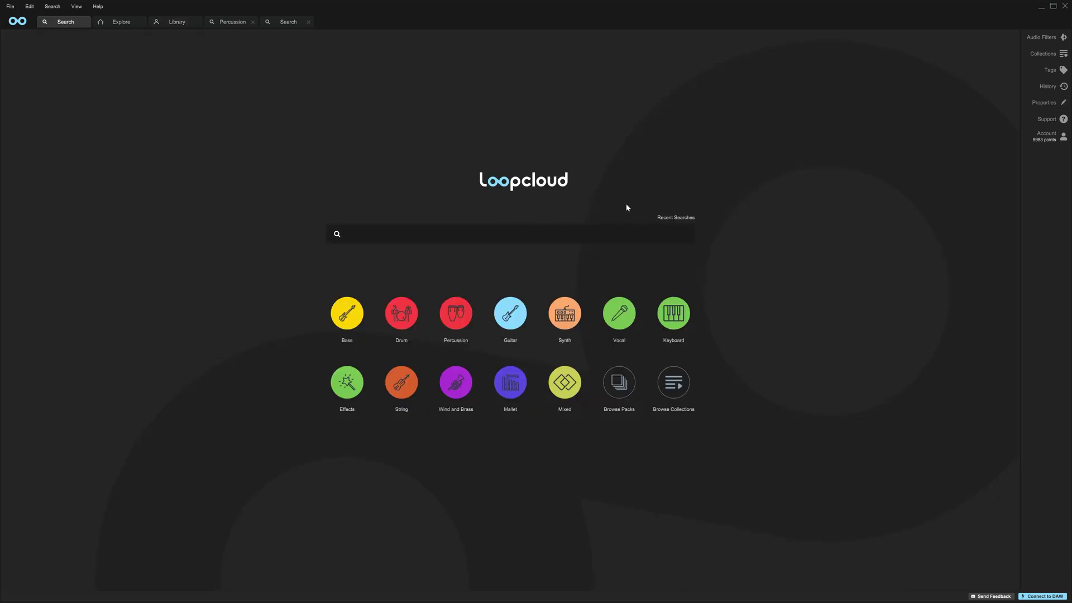
{"action": "left_click", "coordinate": [678, 217]}
Open Preferences from the File menu.
{"action": "left_click", "coordinate": [7, 5]}
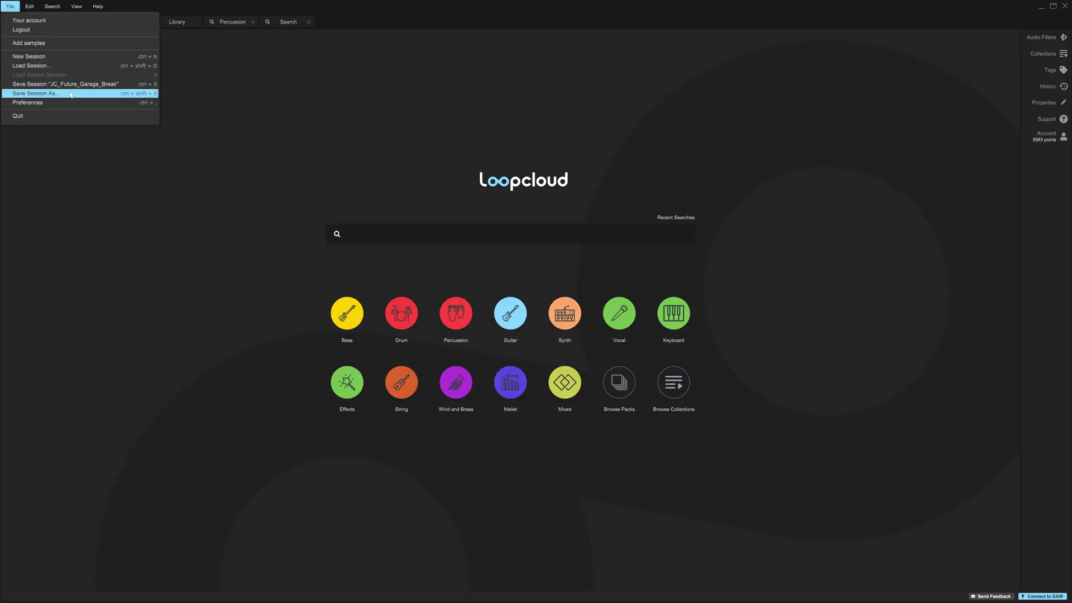
{"action": "left_click", "coordinate": [74, 102]}
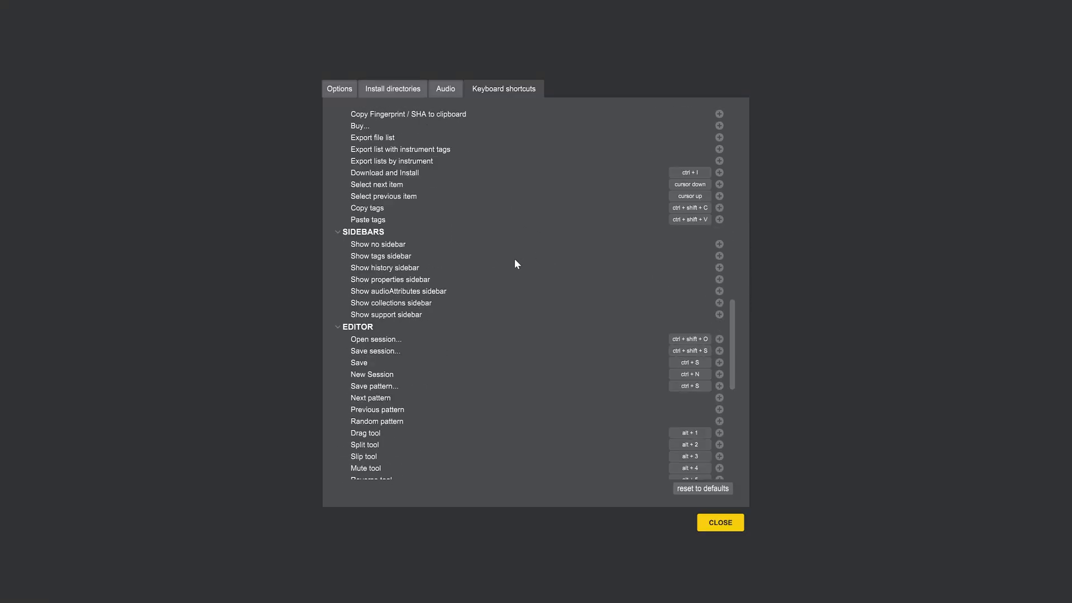
{"action": "scroll", "coordinate": [514, 260], "scroll_direction": "down", "scroll_amount": 7}
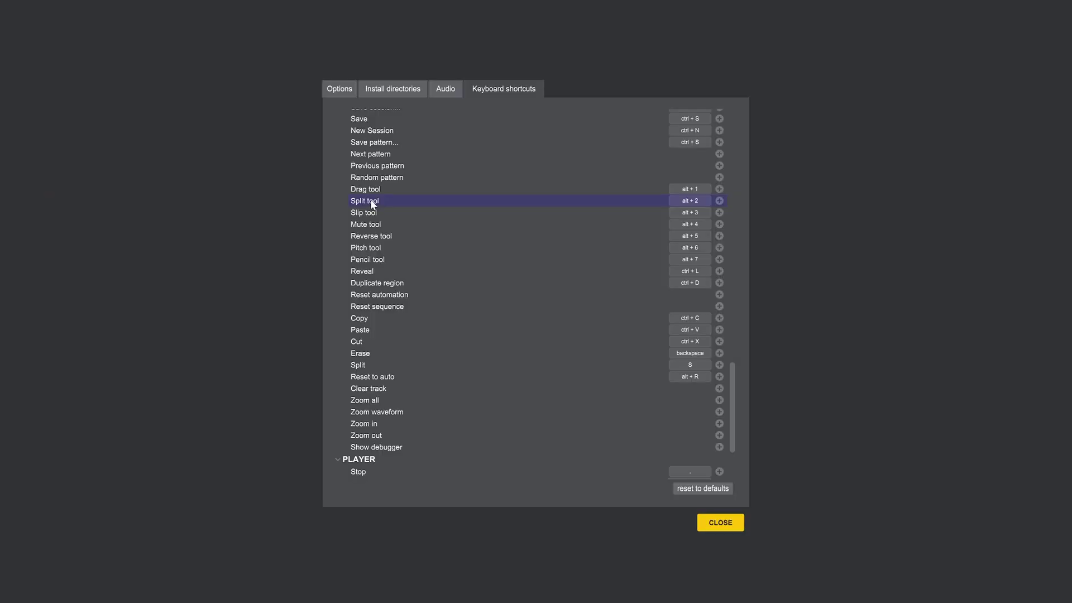
Bind C to the Split tool and start adding a new shortcut for the Drag tool.
{"action": "left_click", "coordinate": [719, 200]}
{"action": "key", "text": "c"}
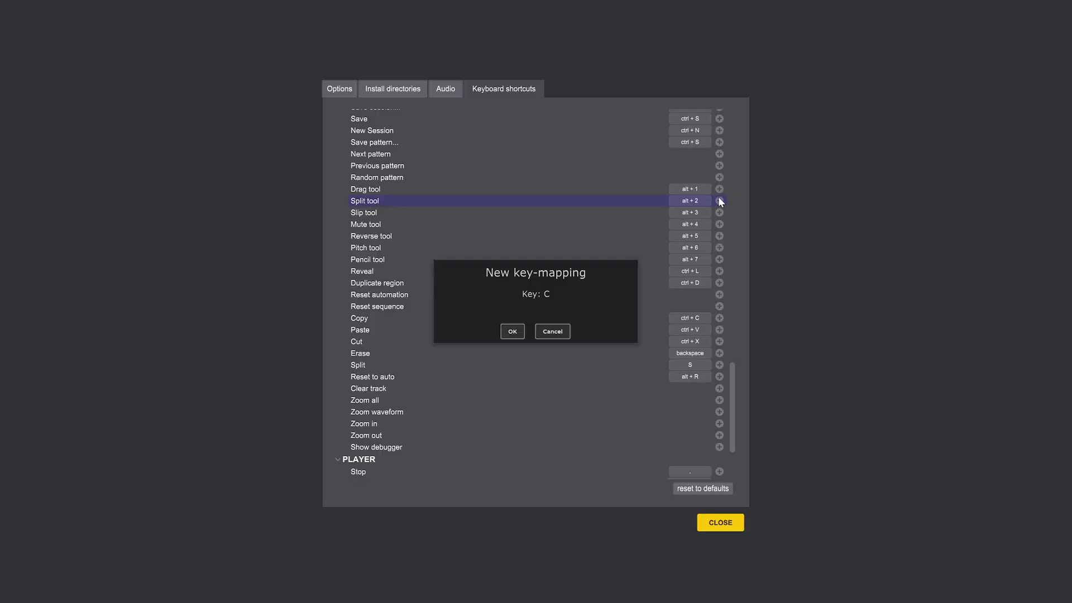
{"action": "left_click", "coordinate": [511, 333]}
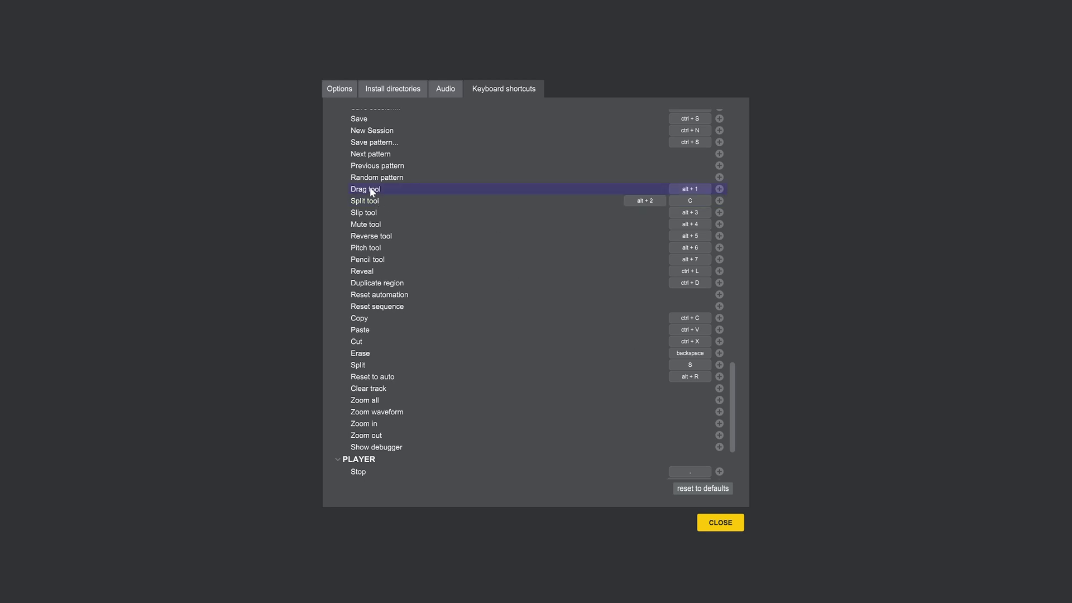
{"action": "left_click", "coordinate": [719, 189]}
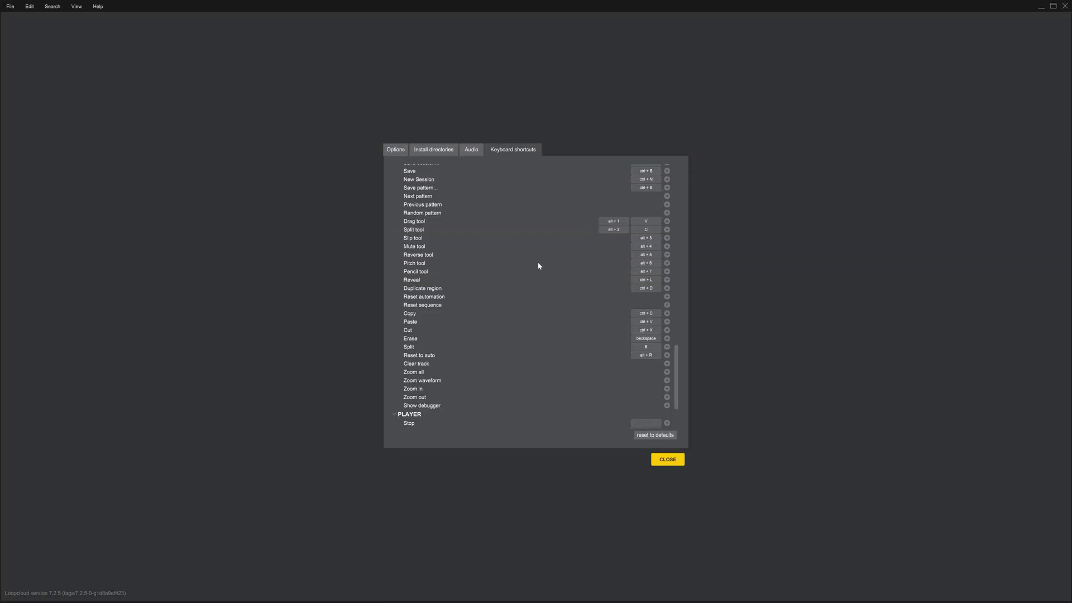
Close Preferences, return to the Percussion search, and add a slice to the drum loop waveform.
{"action": "left_click", "coordinate": [668, 461]}
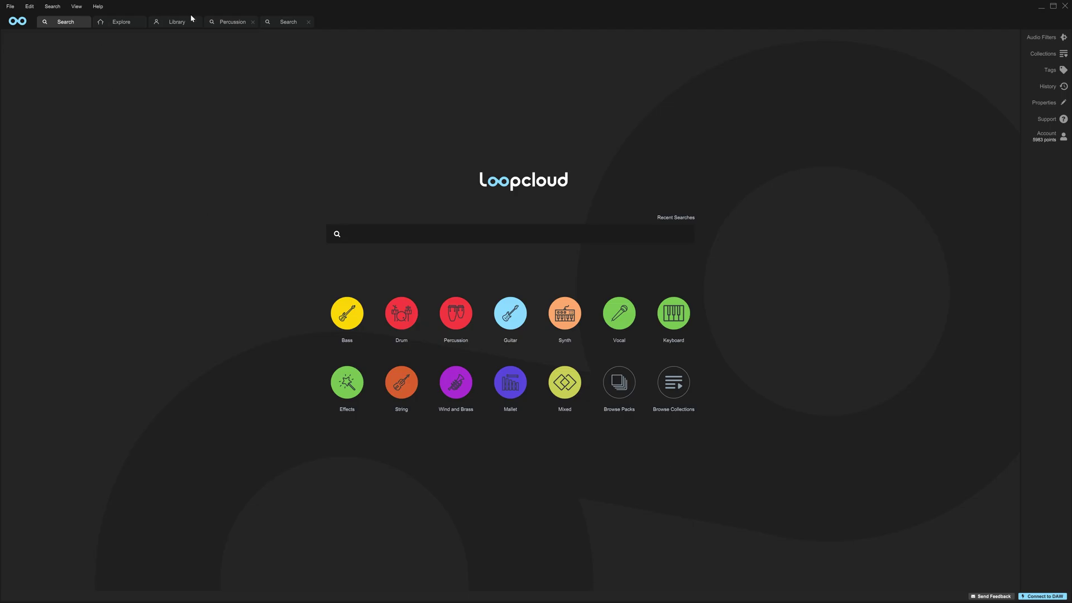
{"action": "left_click", "coordinate": [245, 22]}
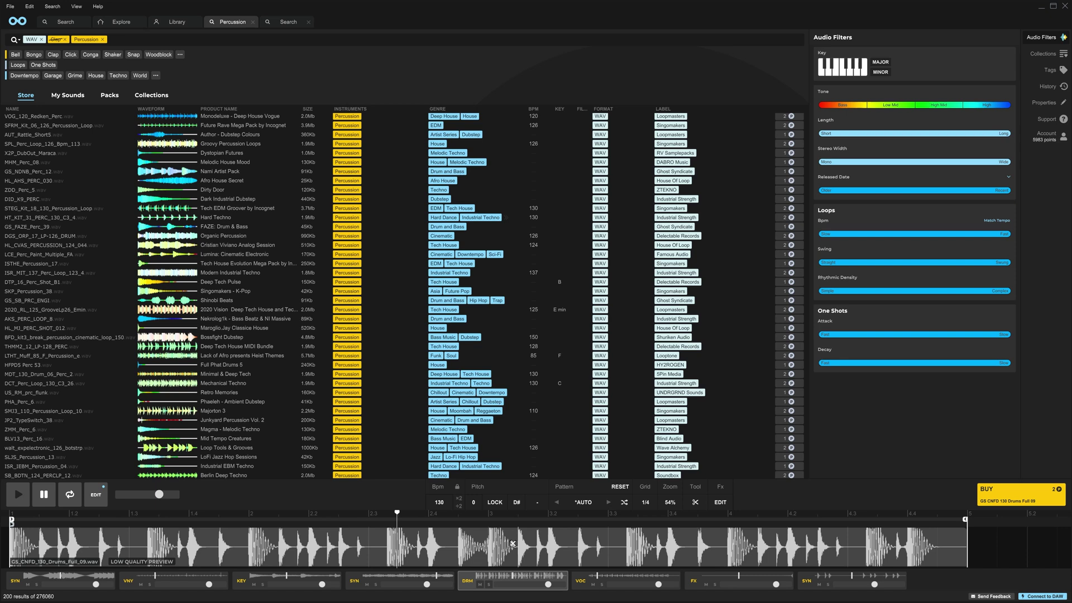
{"action": "left_click", "coordinate": [513, 544]}
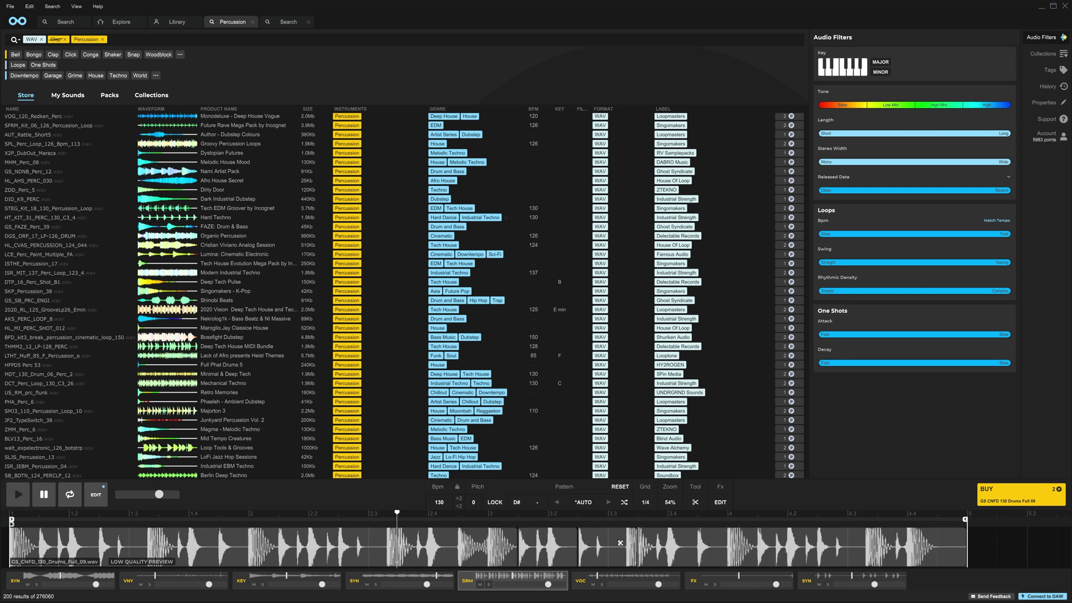